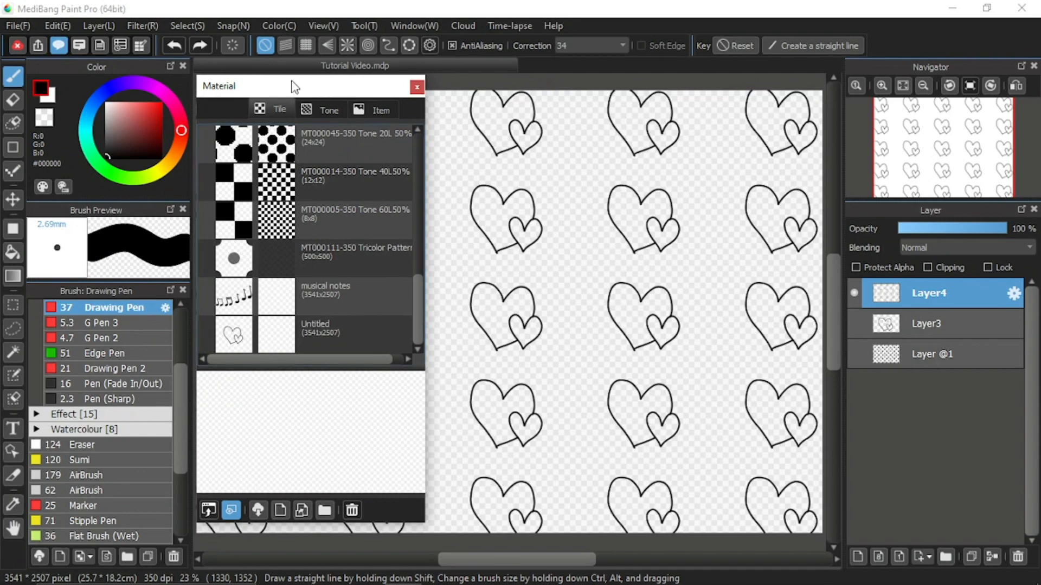
# Rename the Untitled tile in the material library to Hearts and hide the material preview.
pyautogui.moveTo(293, 88); pyautogui.dragTo(470, 102)
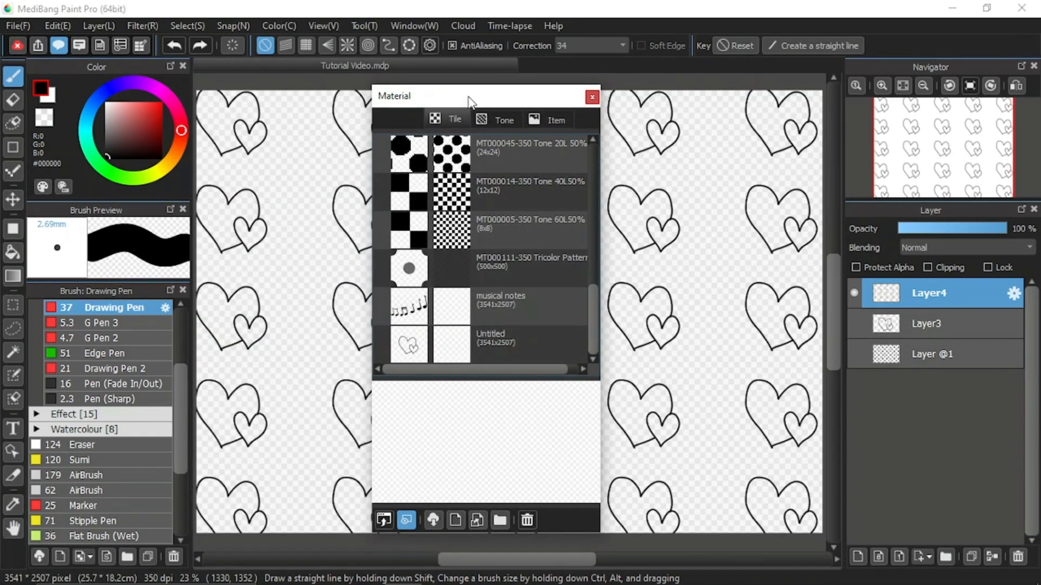
pyautogui.click(514, 335)
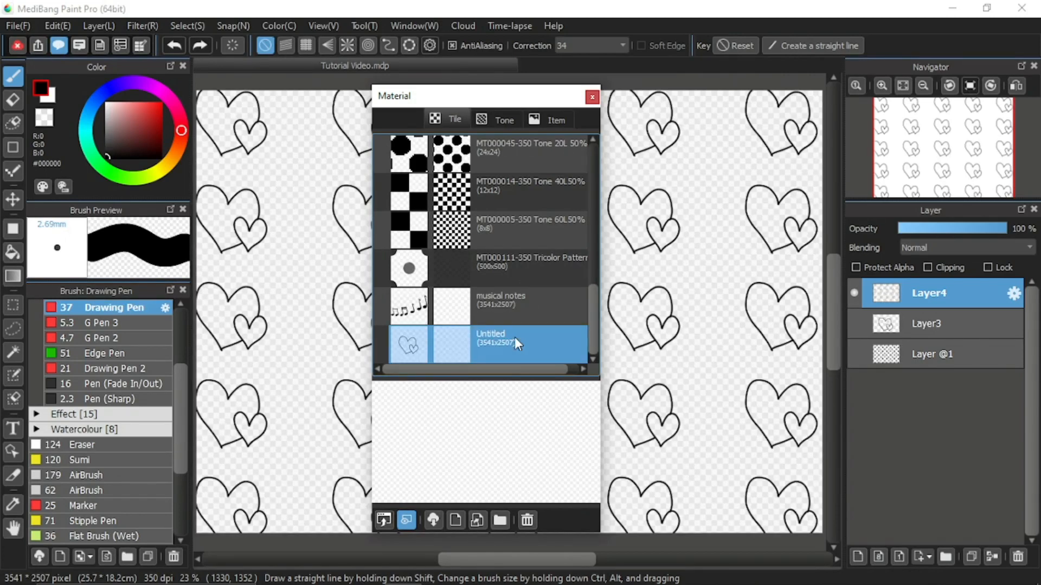
pyautogui.click(515, 337)
pyautogui.write('Heartd')
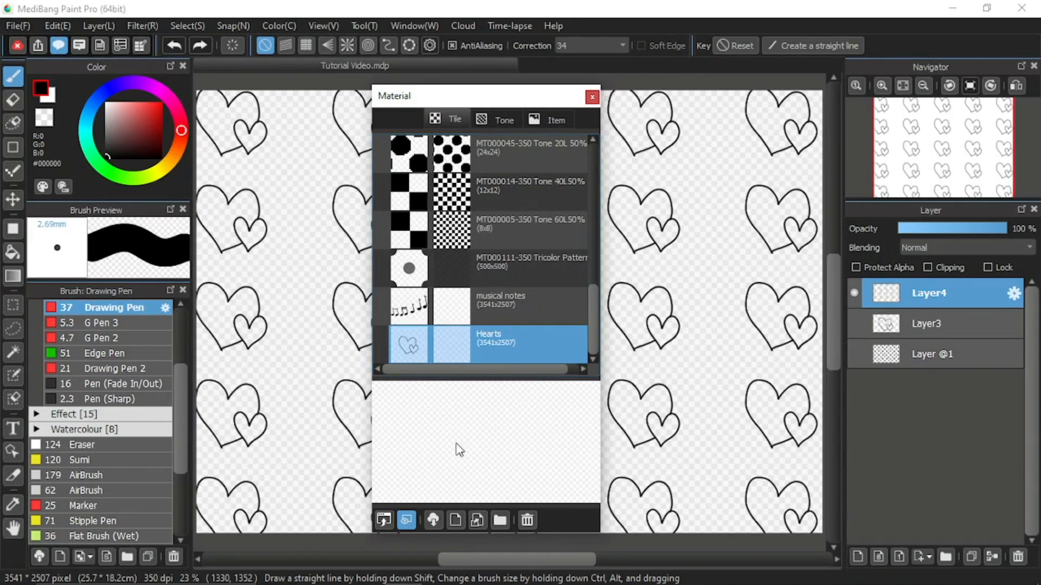
pyautogui.click(407, 520)
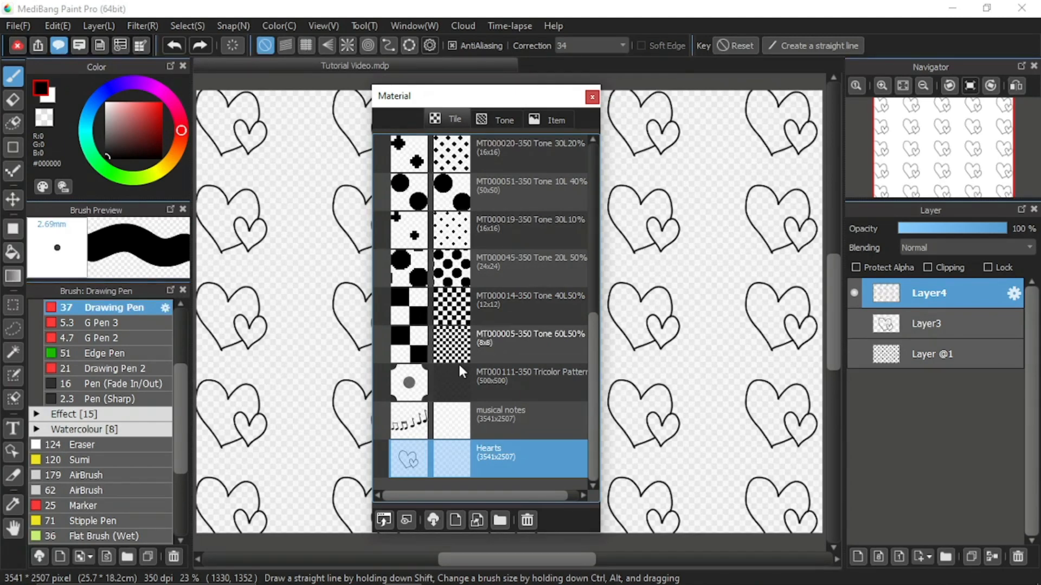
# Move the musical notes tile up the material list, between Tone 10L30% and Tone 10L5%.
pyautogui.click(516, 413)
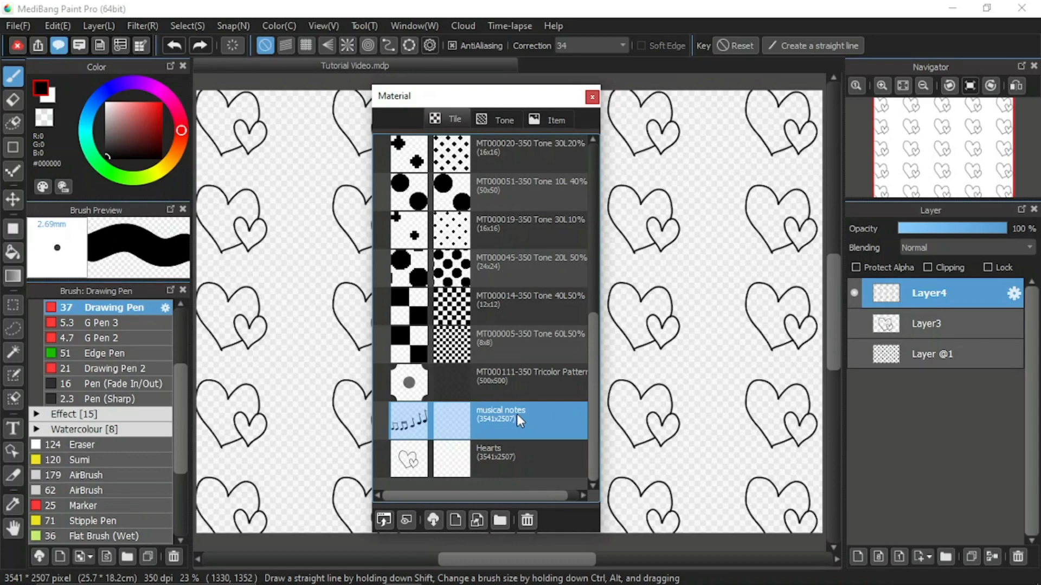
pyautogui.moveTo(516, 414); pyautogui.dragTo(524, 252)
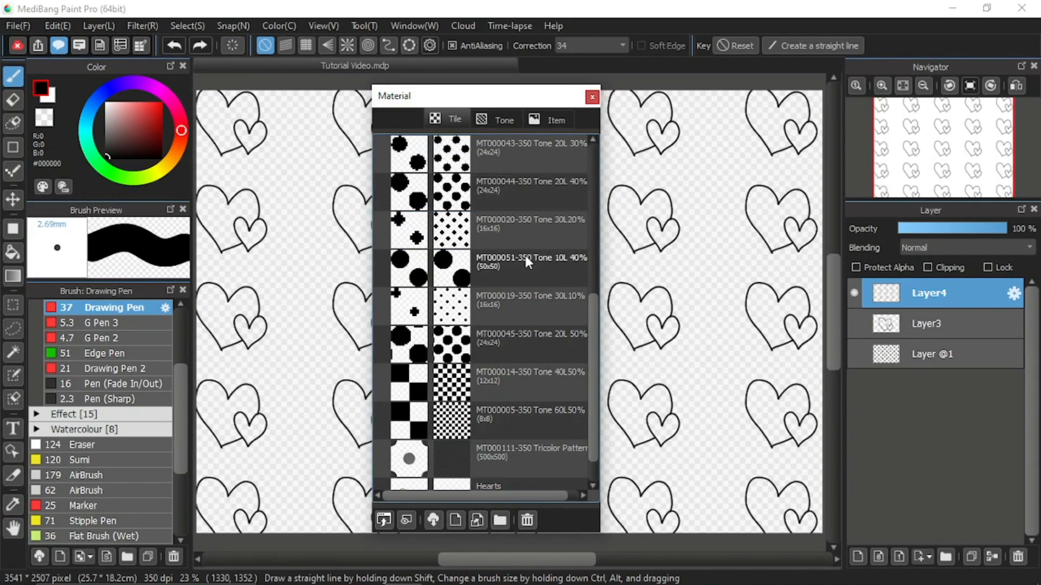
pyautogui.scroll(3, 529, 257)
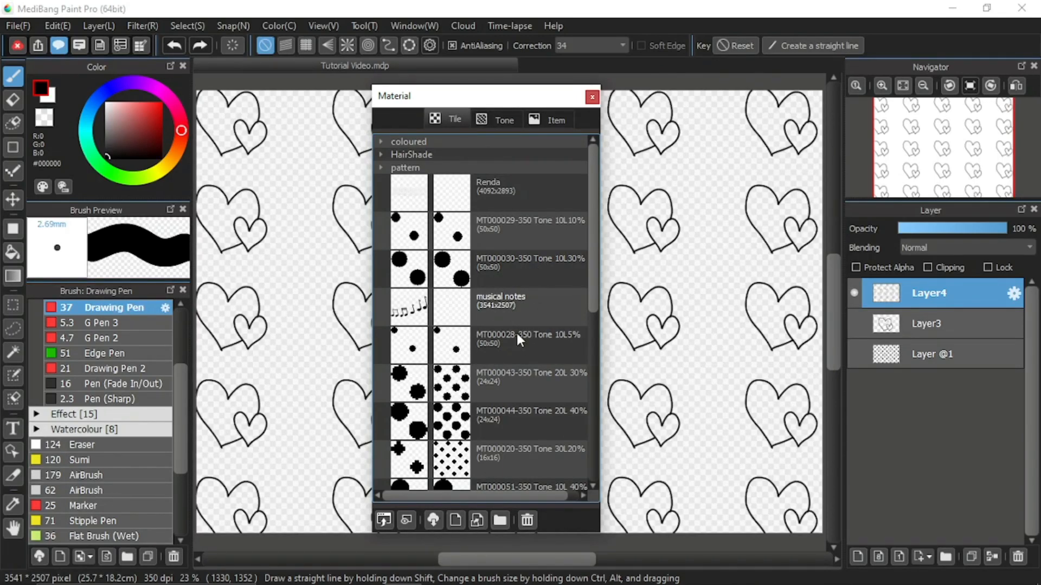
# Reorder the 10L dot tones below the musical notes tile as 10L5%, 10L10% and 10L30%.
pyautogui.scroll(-5, 518, 336)
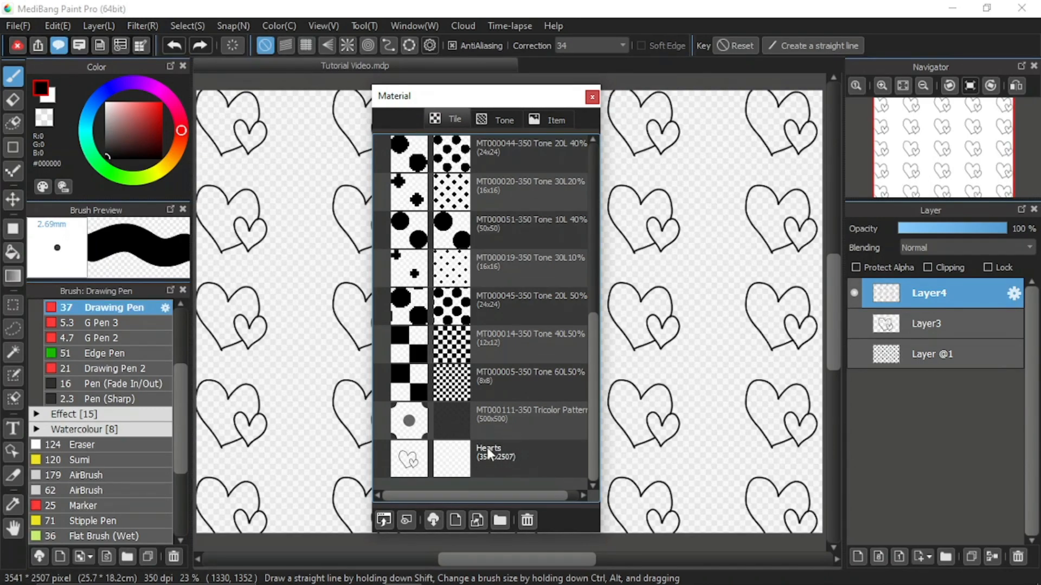
pyautogui.scroll(5, 493, 447)
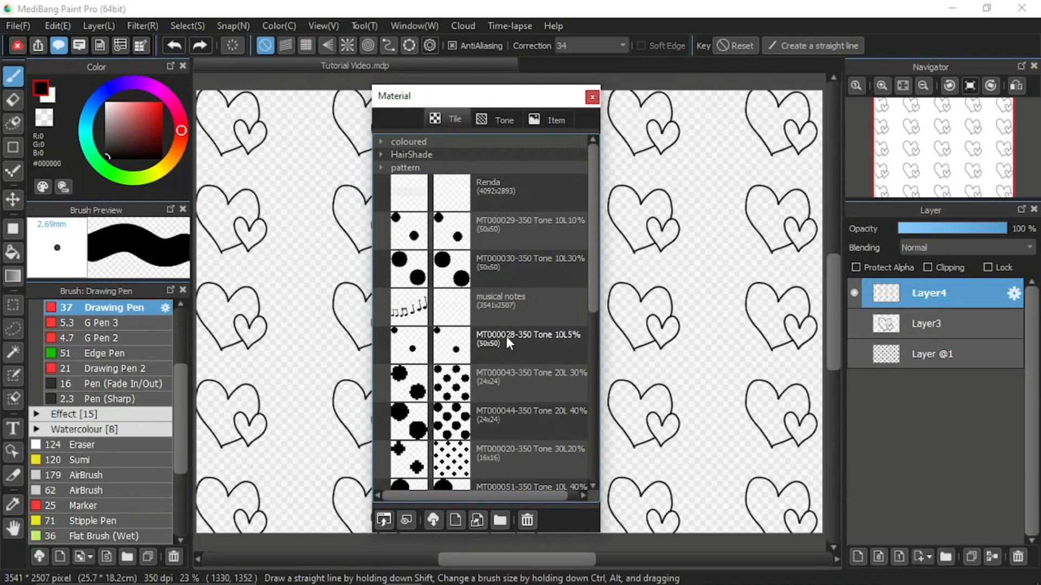
pyautogui.click(500, 268)
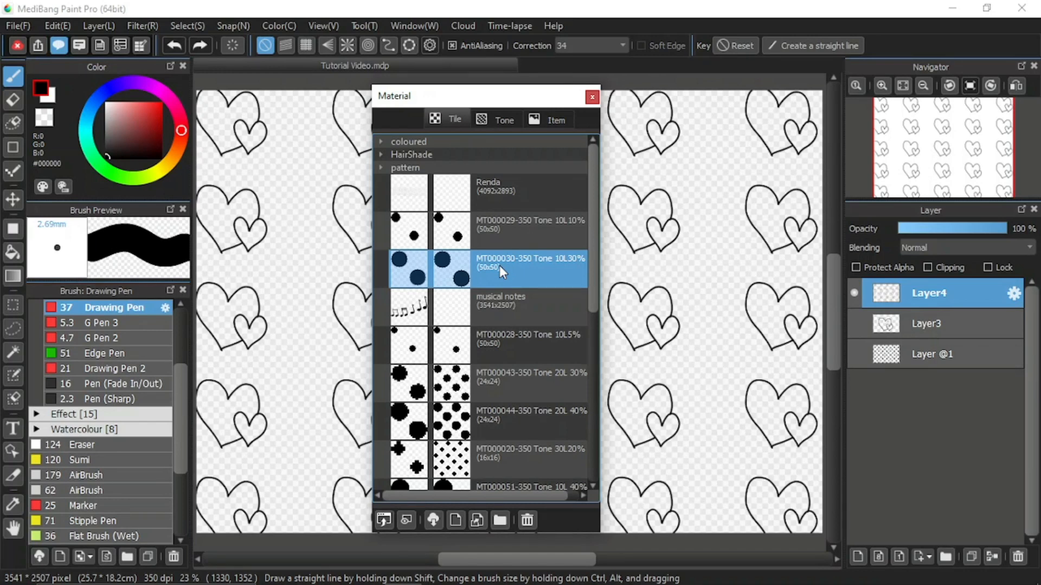
pyautogui.moveTo(499, 265); pyautogui.dragTo(490, 372)
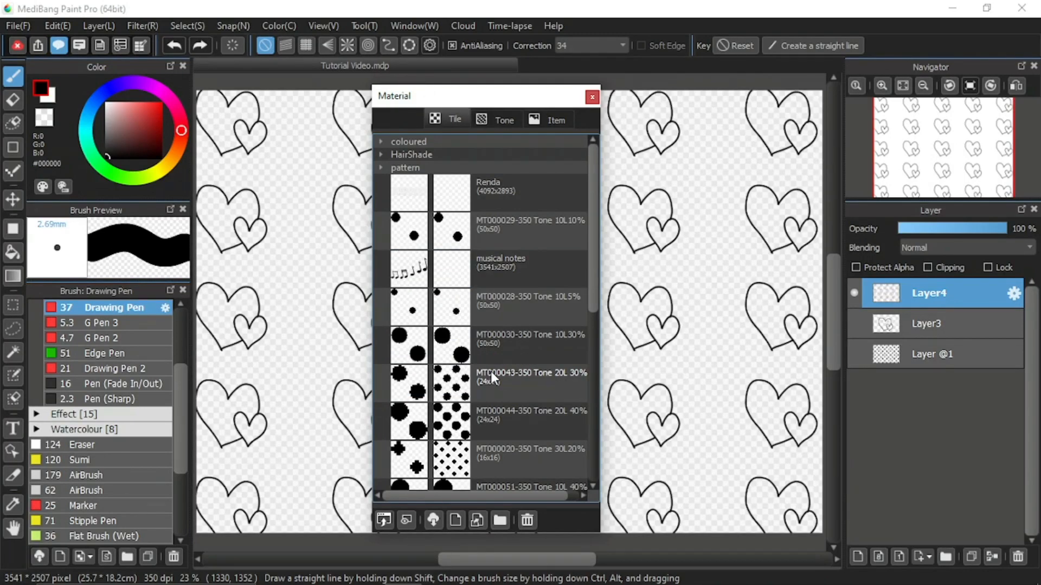
pyautogui.moveTo(500, 217); pyautogui.dragTo(492, 337)
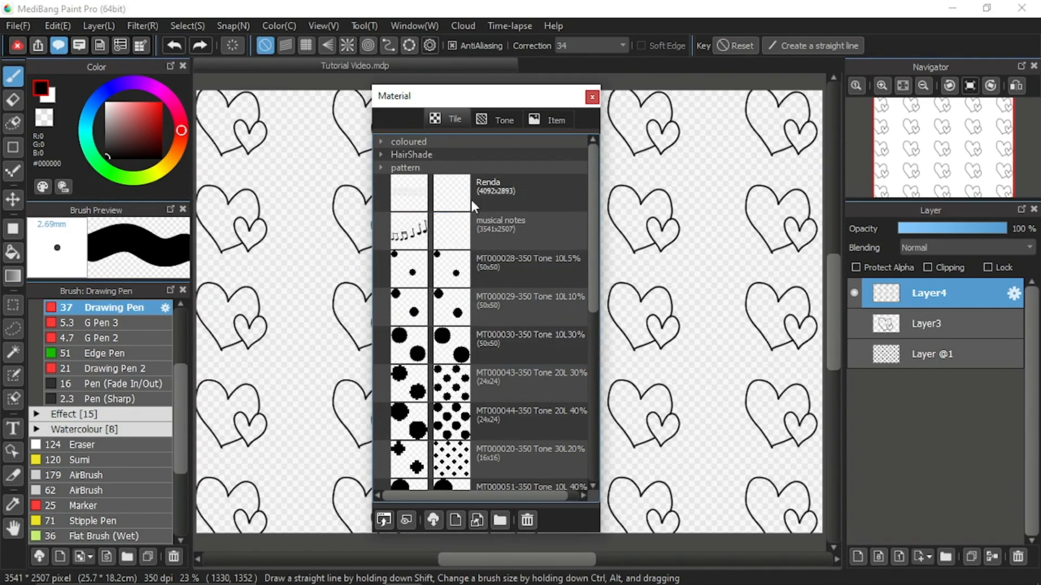
# Move the Hearts tile from the end of the list to directly below the groups, followed by musical notes and Renda.
pyautogui.scroll(-5, 528, 336)
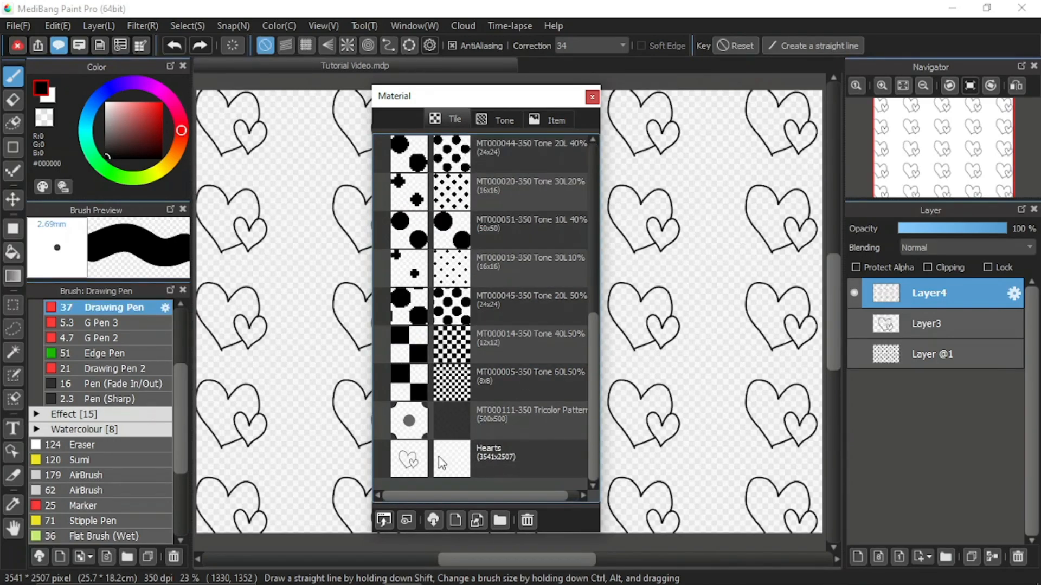
pyautogui.moveTo(490, 456); pyautogui.dragTo(493, 144)
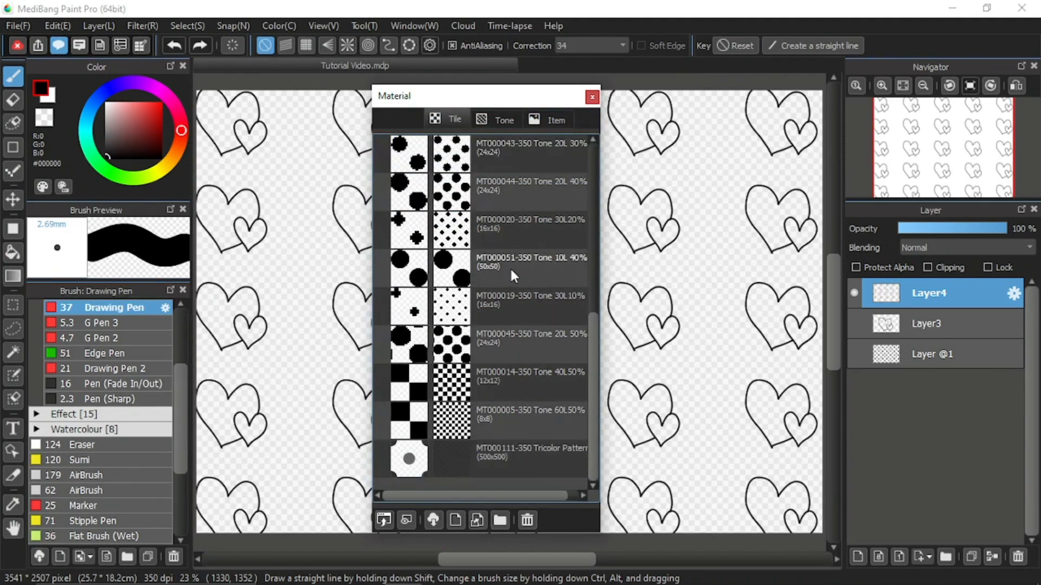
pyautogui.scroll(-3, 509, 423)
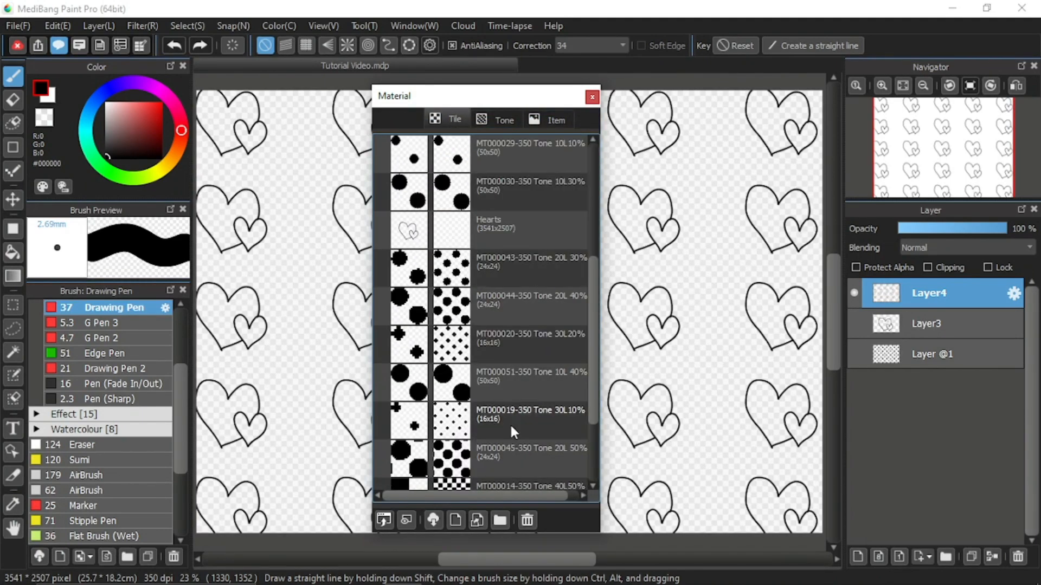
pyautogui.scroll(-2, 509, 423)
pyautogui.scroll(4, 509, 423)
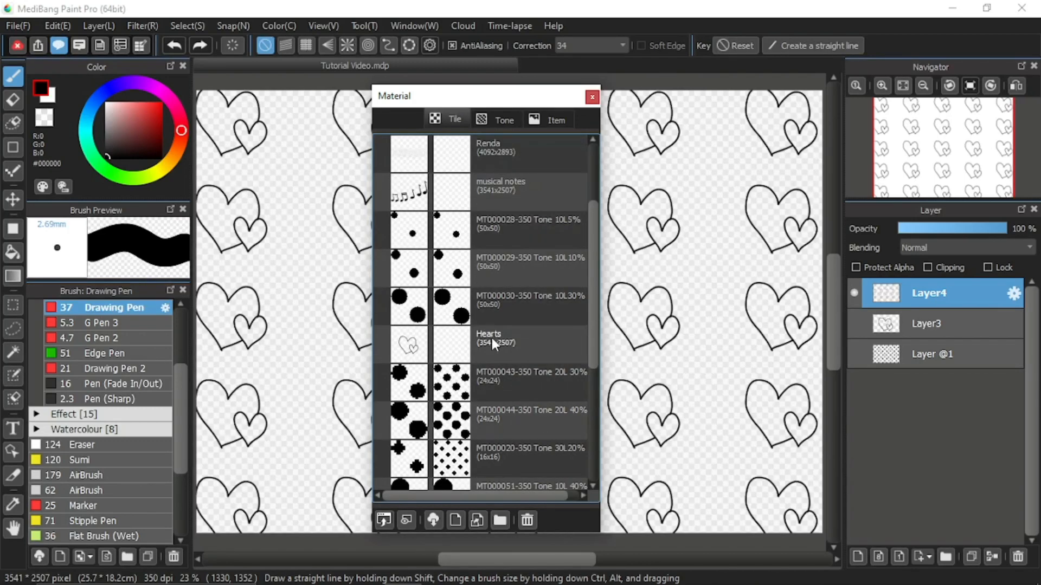
pyautogui.click(492, 337)
pyautogui.scroll(1, 532, 366)
pyautogui.moveTo(516, 366); pyautogui.dragTo(513, 311)
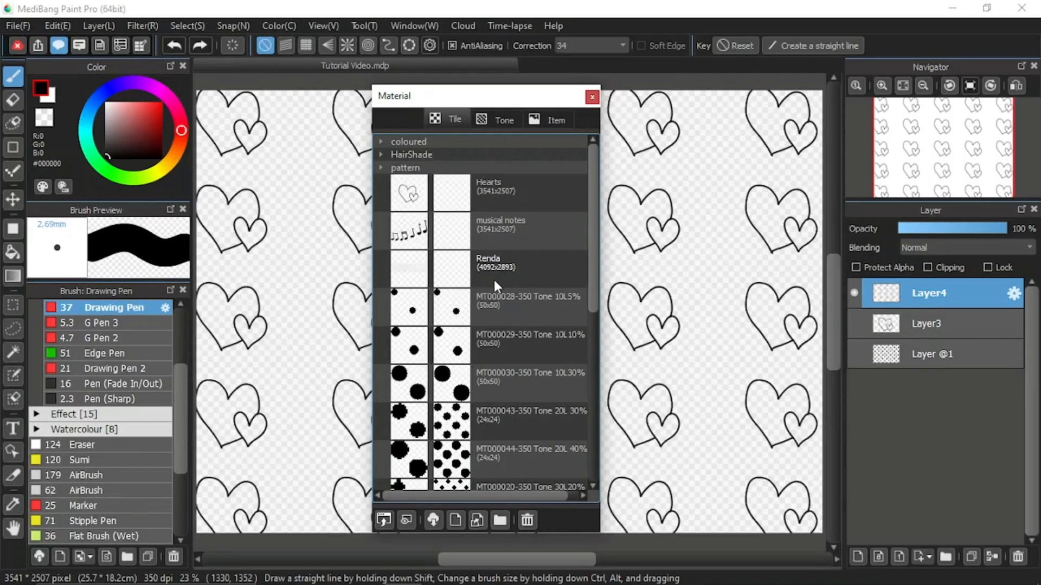
# Create a new group named Tutorial in the tile materials.
pyautogui.click(506, 525)
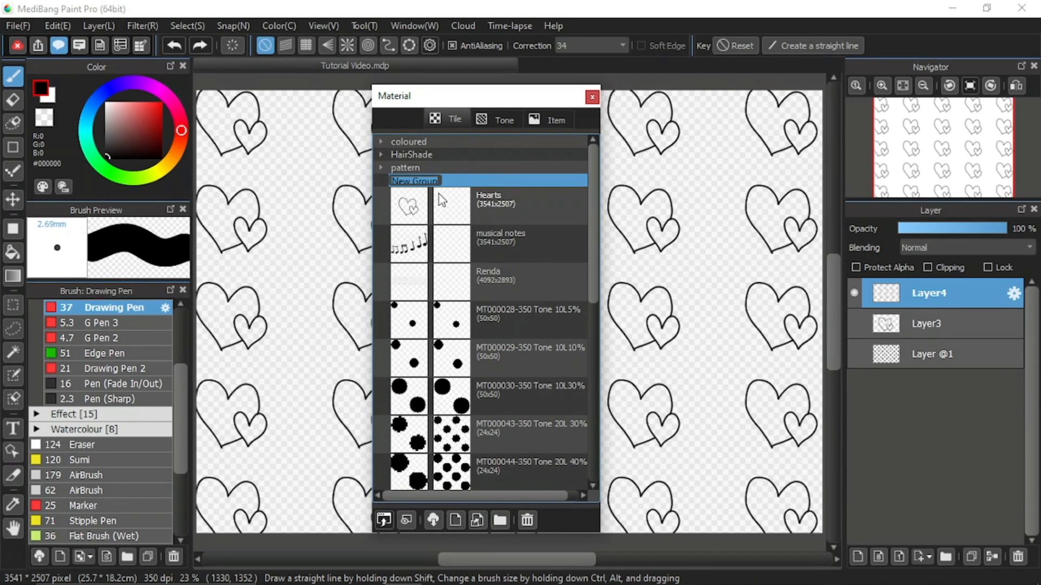
pyautogui.write('Tutorial')
pyautogui.press('Return')
# Move the Hearts tile into the Tutorial group and expand the group.
pyautogui.moveTo(496, 204); pyautogui.dragTo(527, 187)
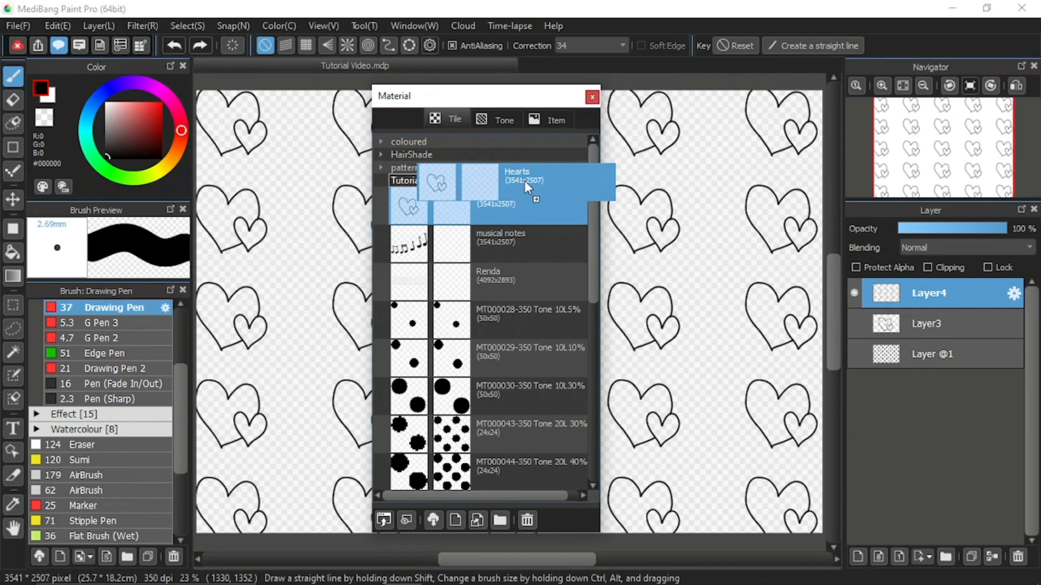
pyautogui.moveTo(525, 181); pyautogui.dragTo(528, 179)
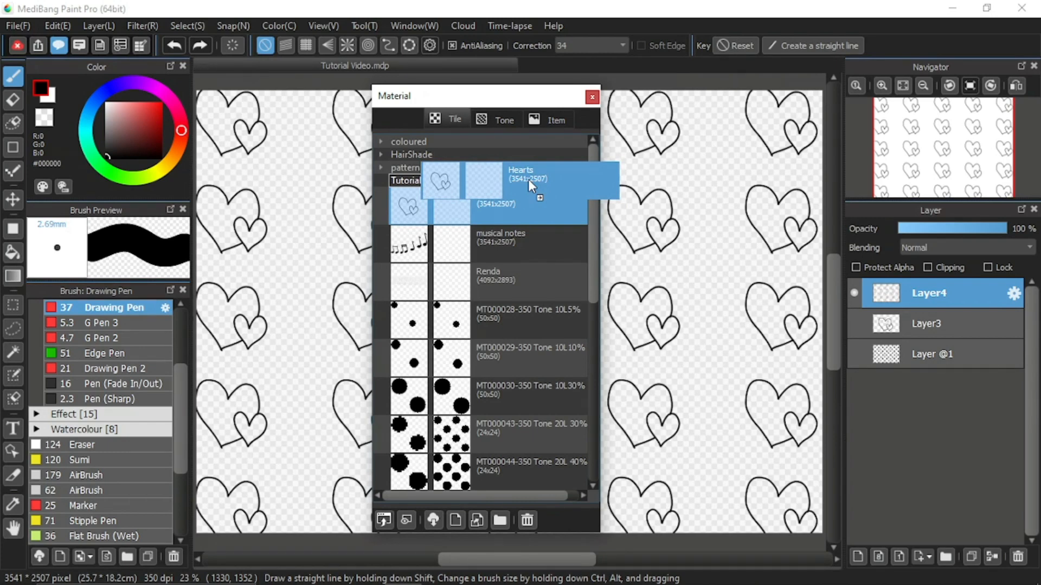
pyautogui.moveTo(528, 179)
pyautogui.mouseDown()
pyautogui.moveTo(529, 165)
pyautogui.moveTo(532, 178)
pyautogui.mouseUp()
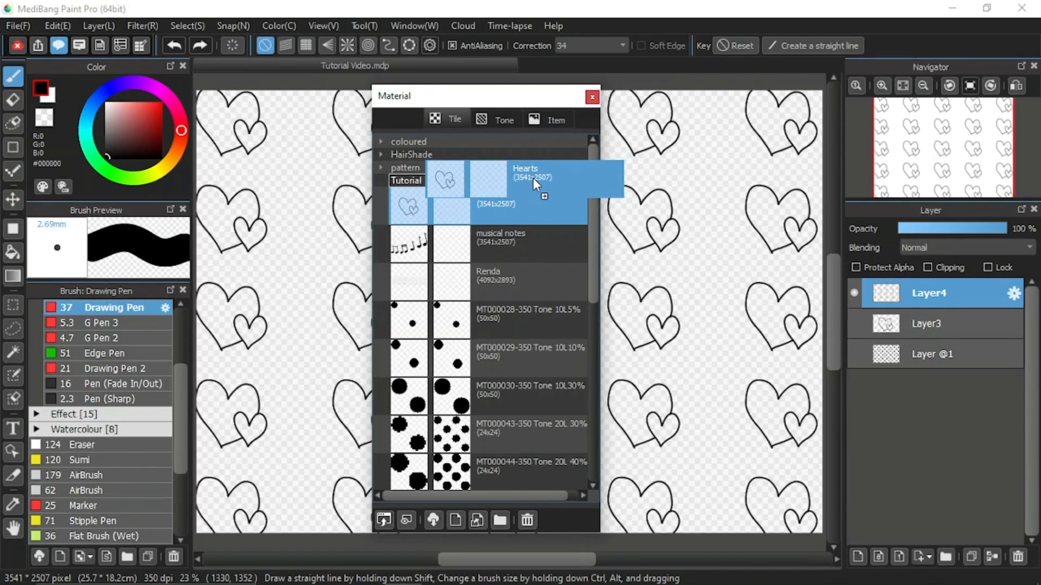
pyautogui.moveTo(532, 178); pyautogui.dragTo(542, 180)
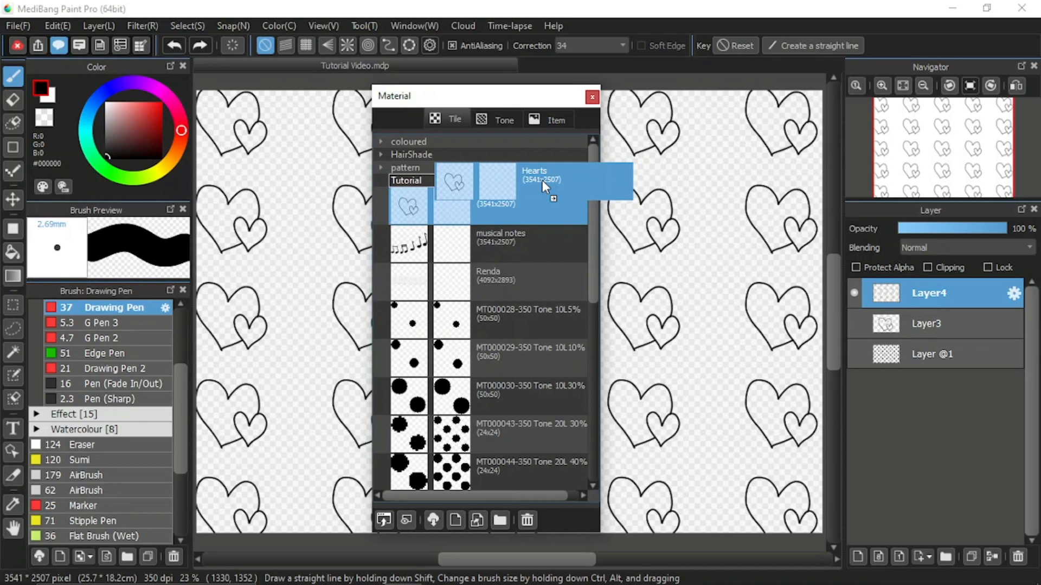
pyautogui.moveTo(542, 180); pyautogui.dragTo(541, 183)
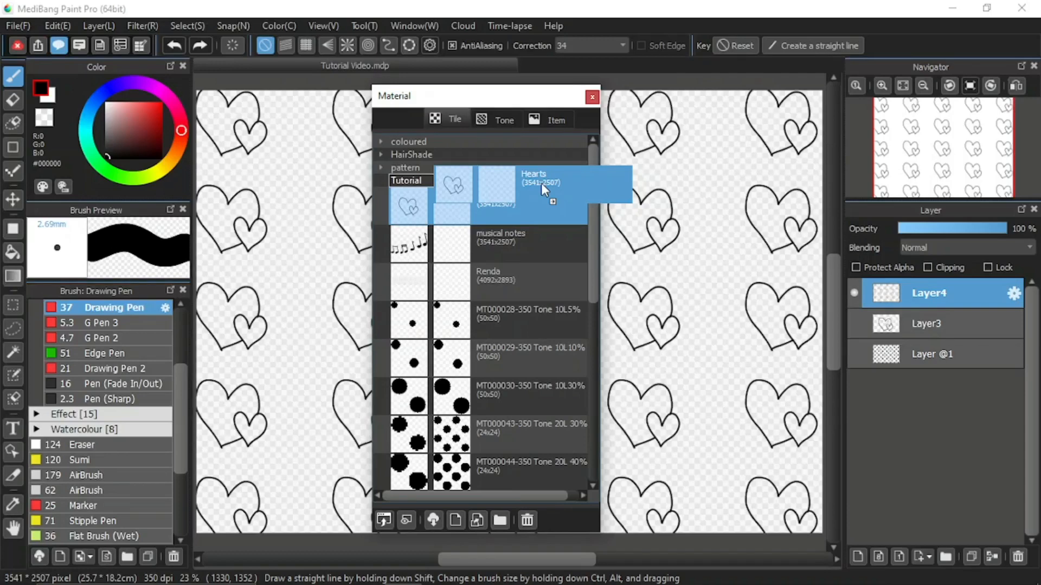
pyautogui.moveTo(541, 184); pyautogui.dragTo(542, 185)
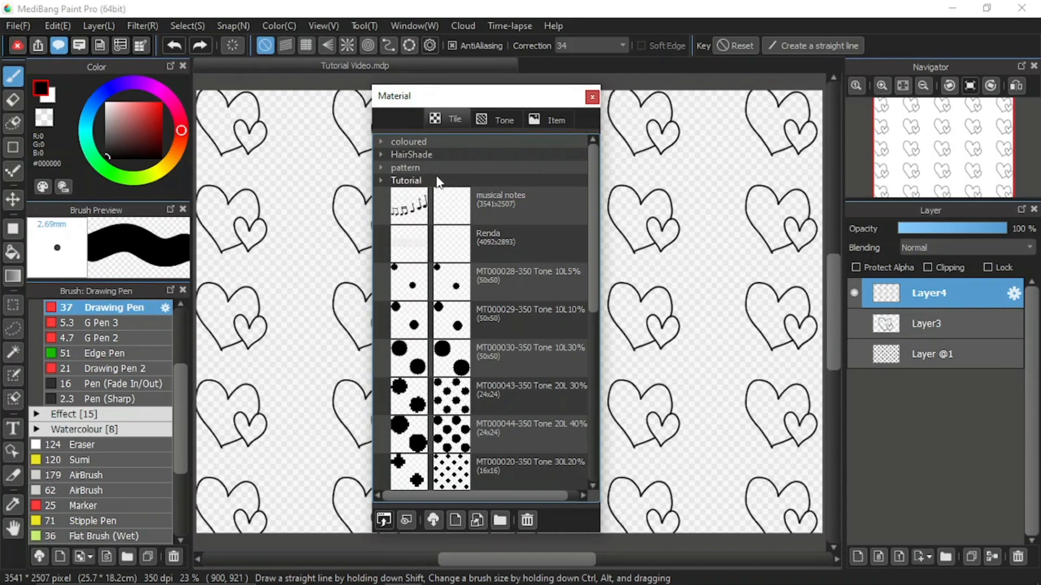
pyautogui.click(382, 181)
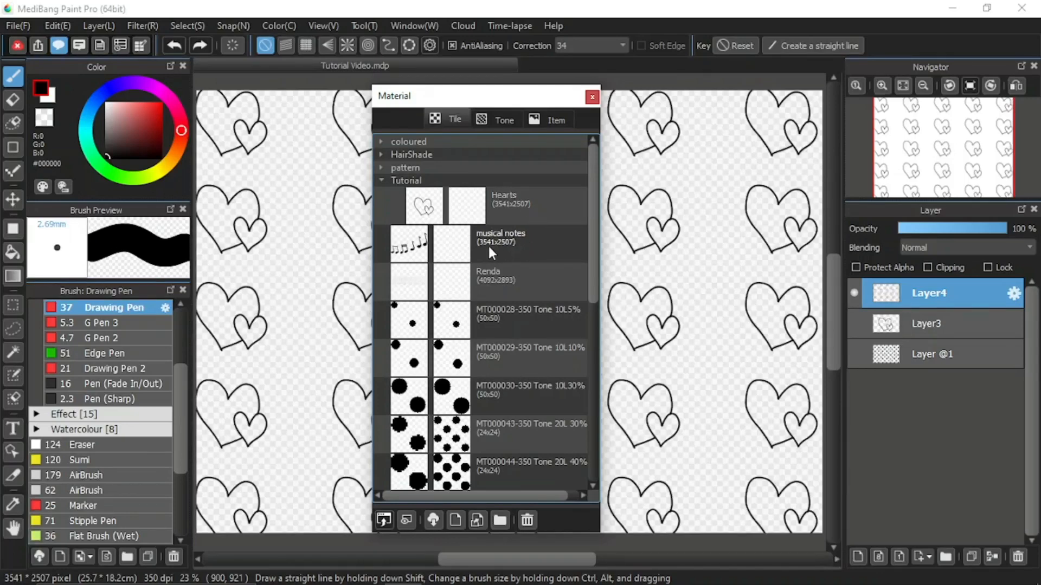
# Try moving the musical notes tile into and out of the Tutorial group, collapsing and expanding the group in between.
pyautogui.moveTo(489, 247); pyautogui.dragTo(531, 187)
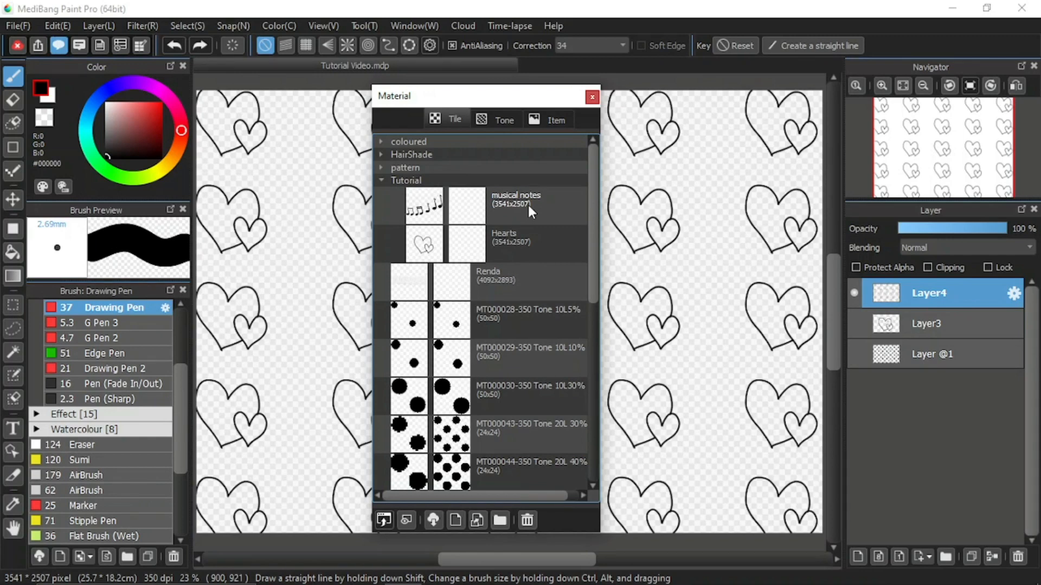
pyautogui.moveTo(525, 219); pyautogui.dragTo(525, 274)
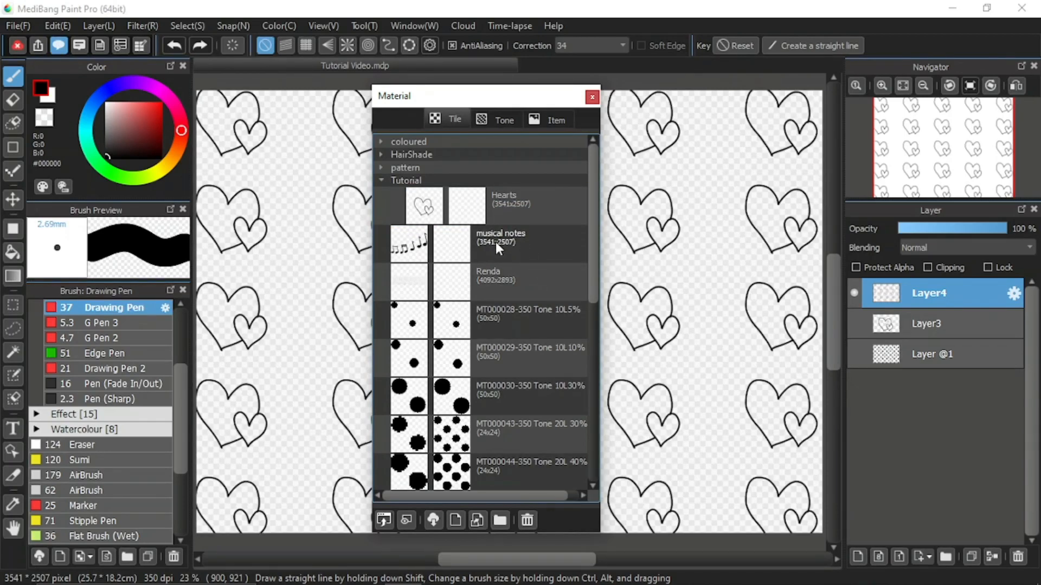
pyautogui.click(382, 180)
pyautogui.moveTo(515, 235); pyautogui.dragTo(541, 190)
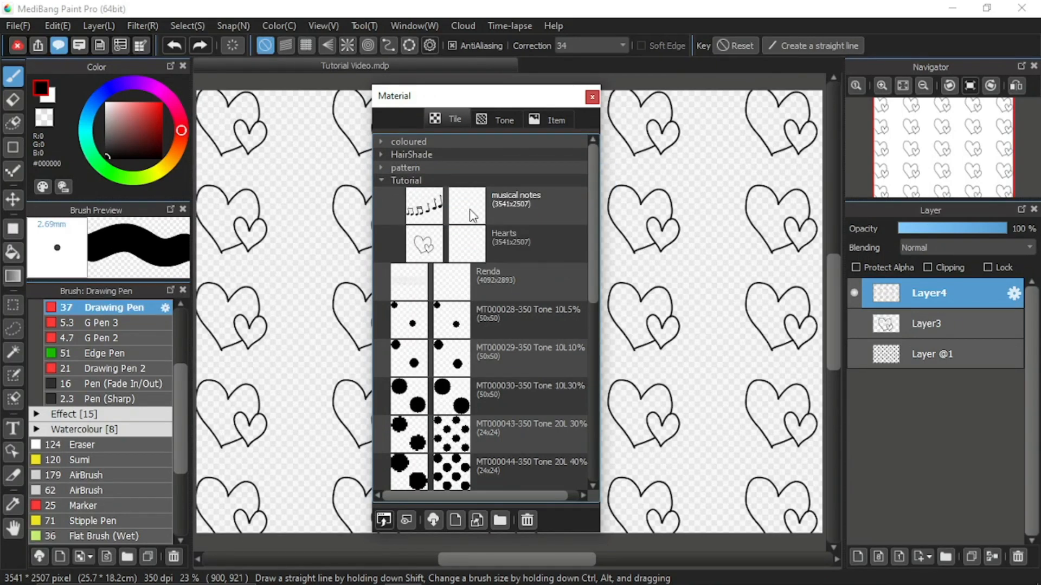
pyautogui.click(382, 180)
pyautogui.click(382, 177)
pyautogui.click(382, 179)
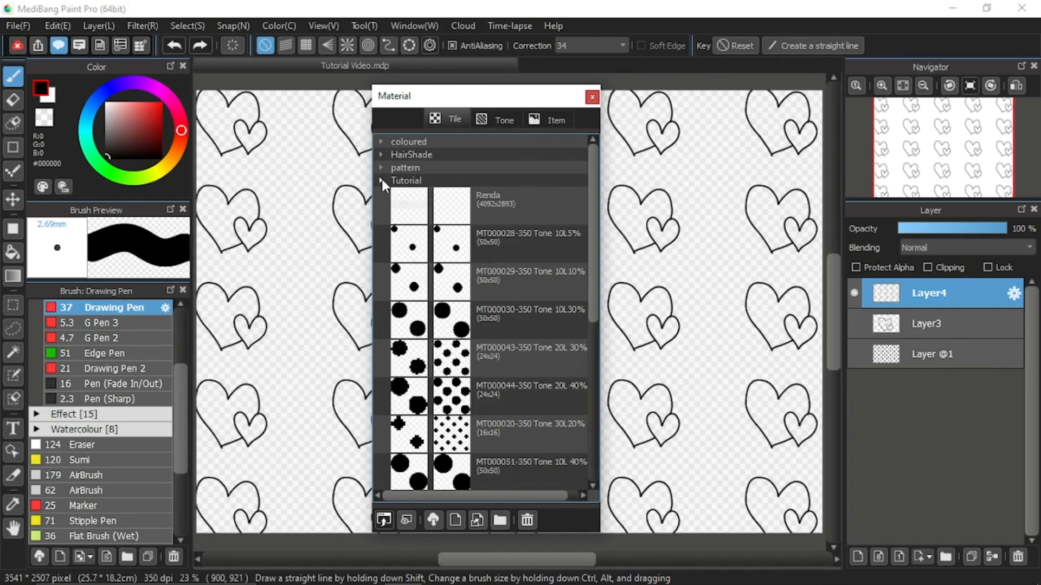
pyautogui.click(381, 179)
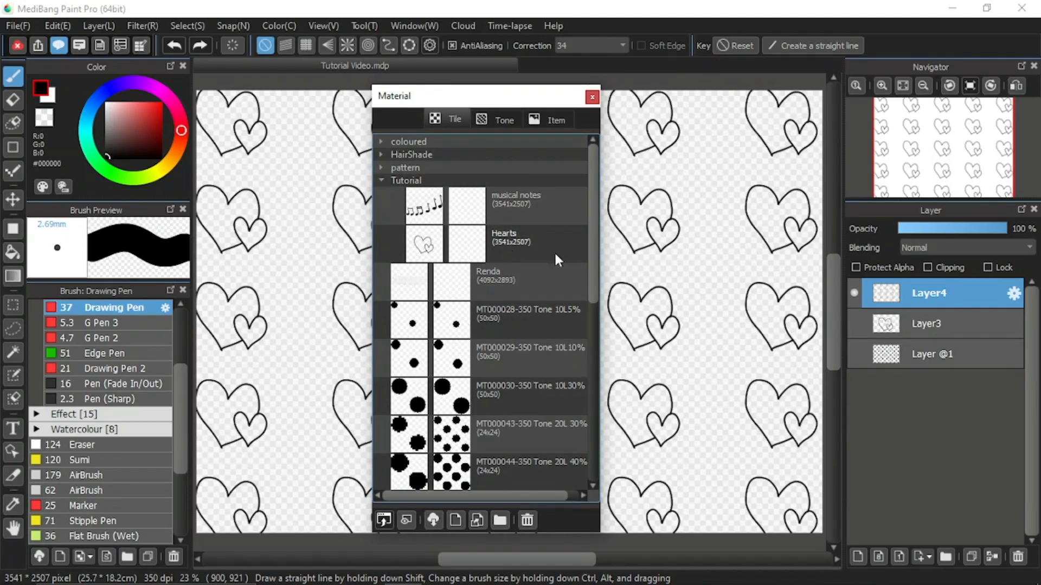
pyautogui.click(381, 179)
pyautogui.click(379, 179)
pyautogui.moveTo(527, 209); pyautogui.dragTo(531, 279)
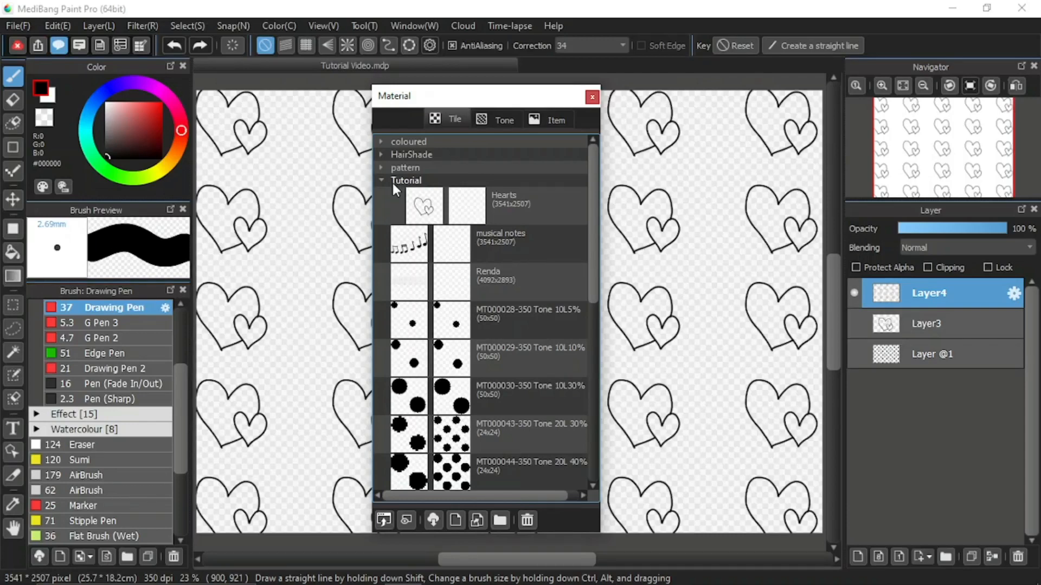
# Delete the musical notes tile from the material library.
pyautogui.click(533, 214)
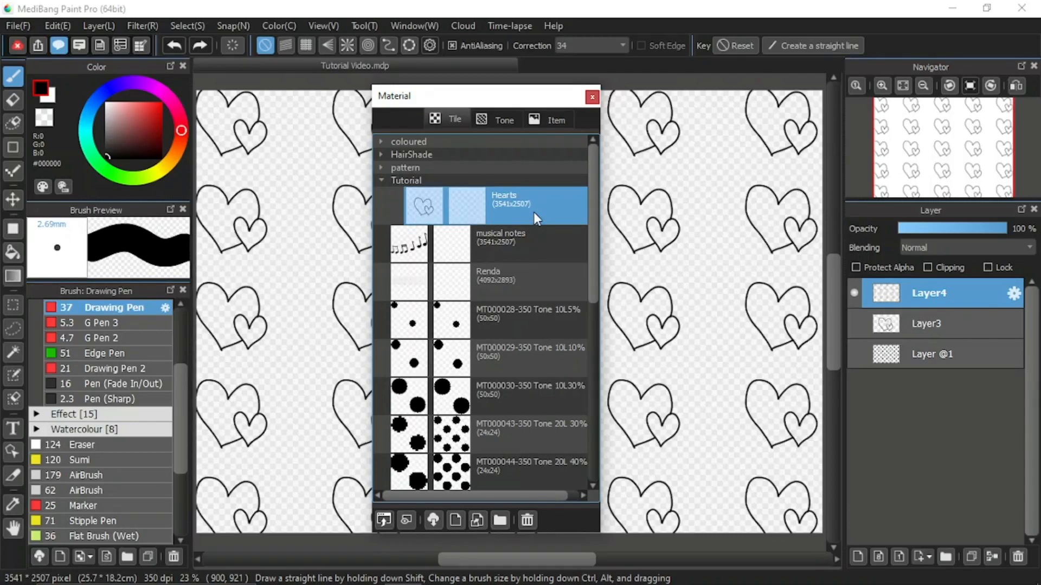
pyautogui.click(536, 253)
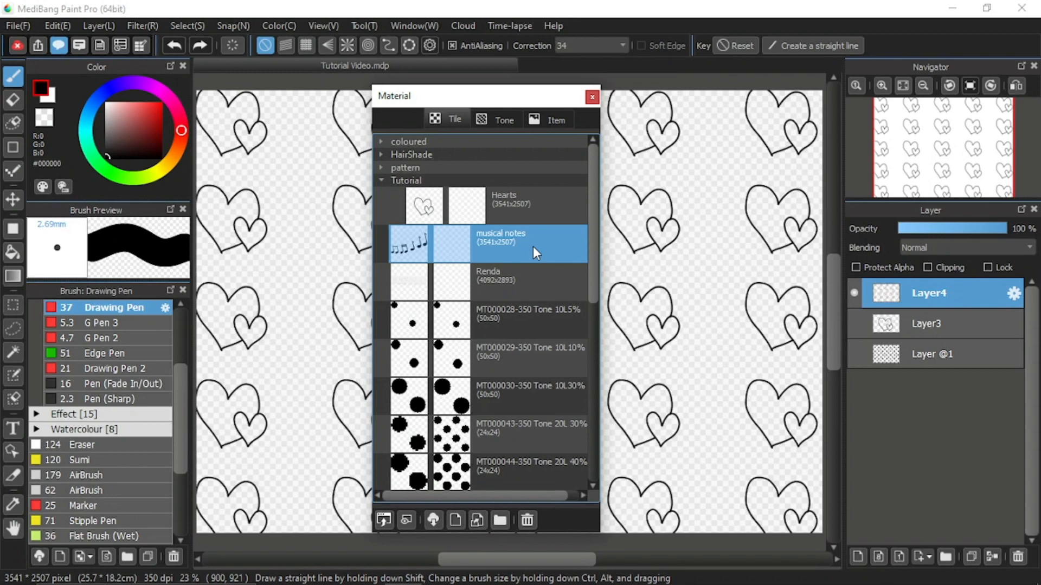
pyautogui.click(532, 527)
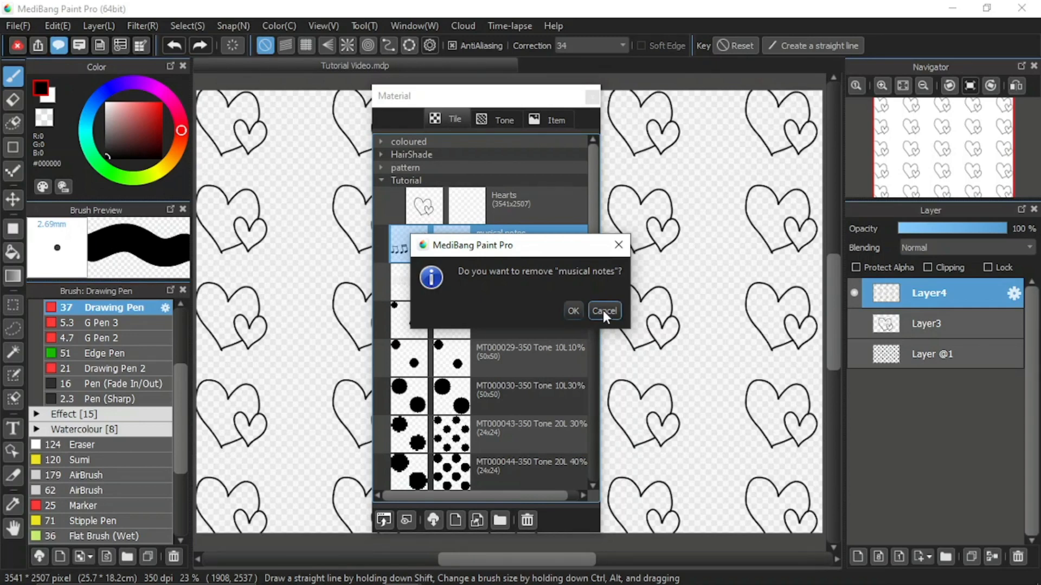
pyautogui.click(573, 310)
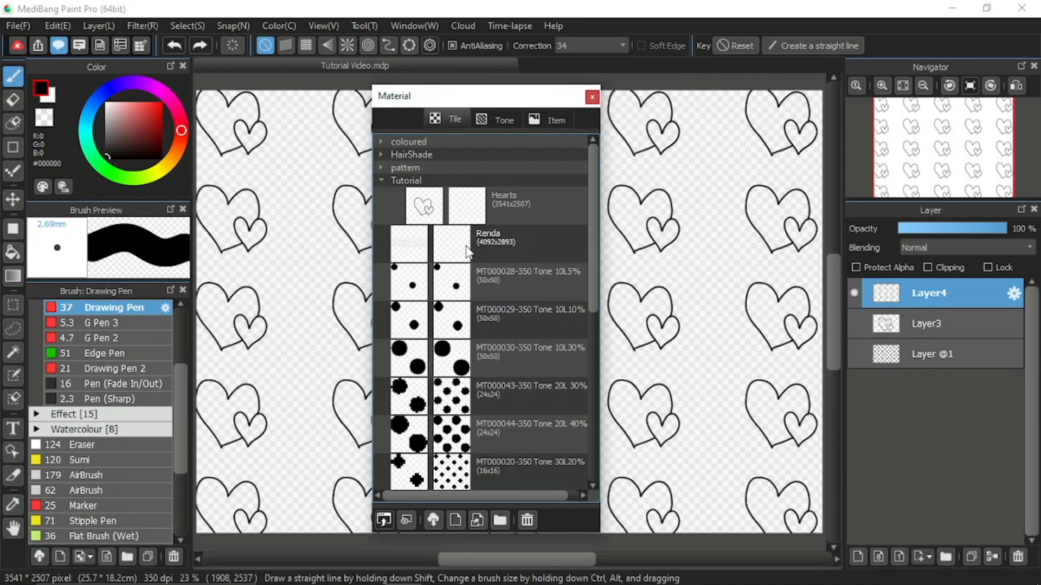
# Delete the Tutorial group together with the Hearts tile inside it.
pyautogui.click(462, 182)
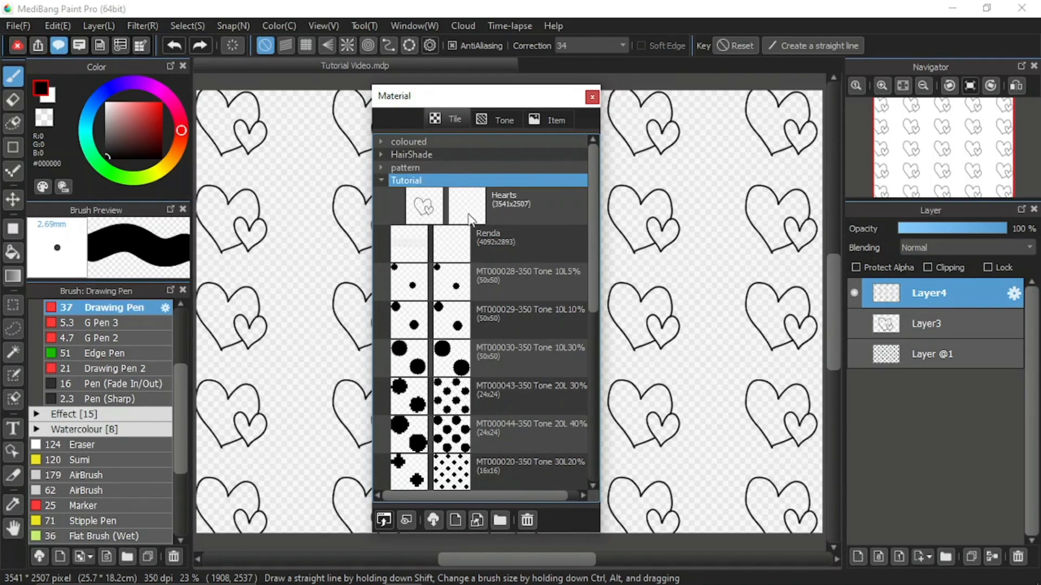
pyautogui.click(527, 520)
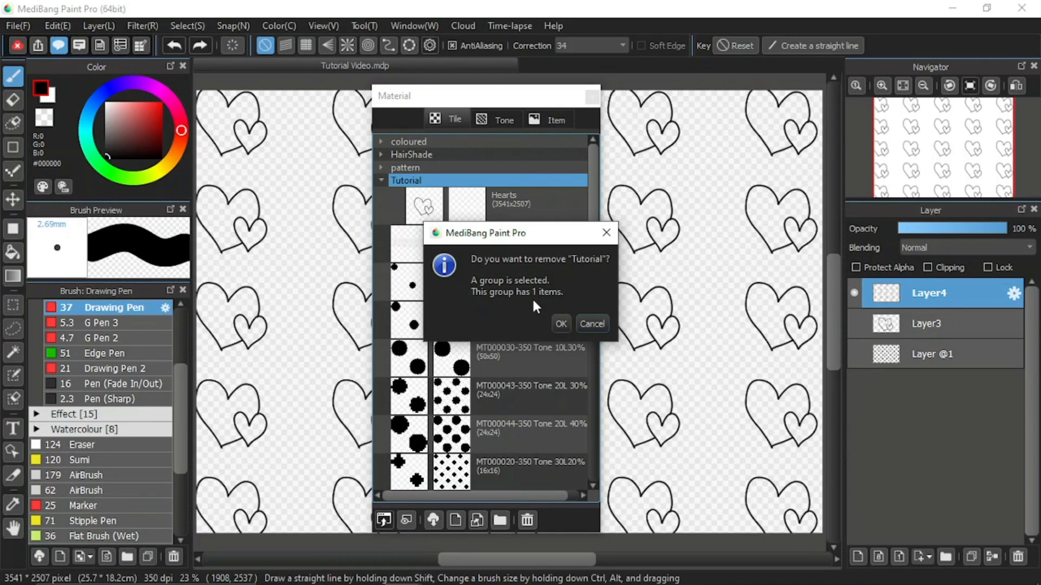
pyautogui.click(562, 323)
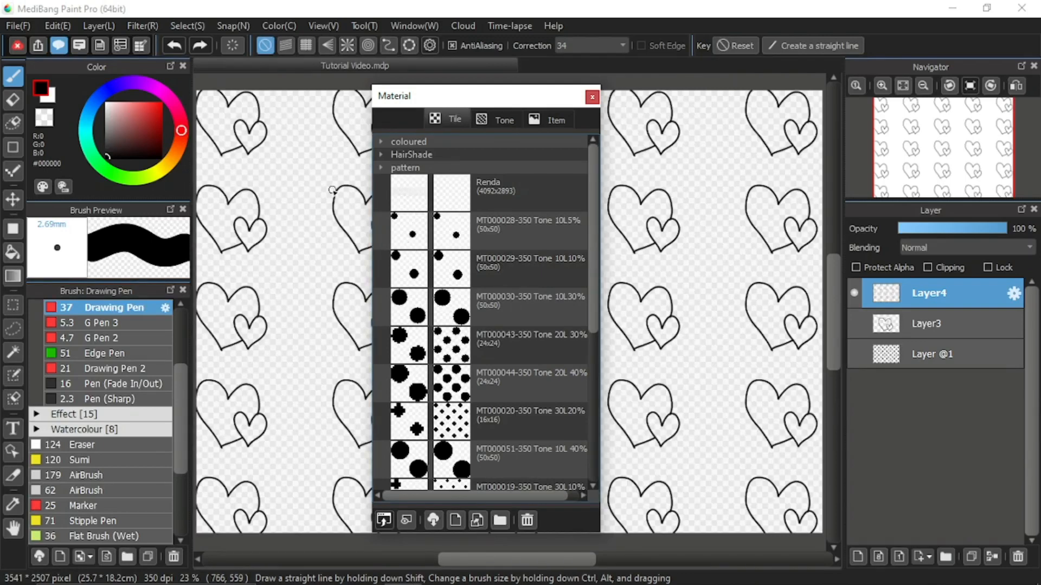
# Look through the item and tone materials and expand the Flowers group of the tones.
pyautogui.click(544, 119)
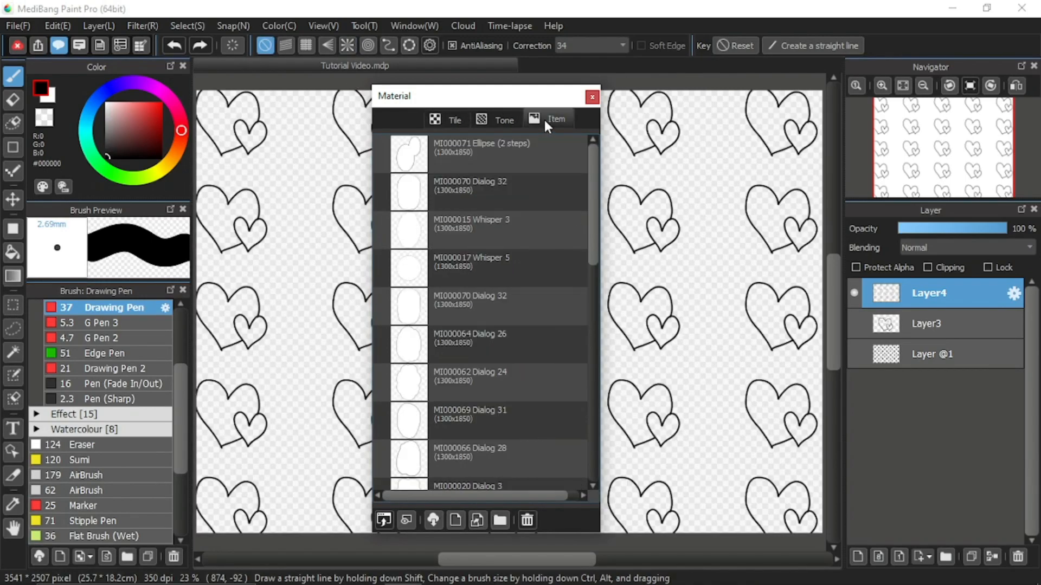
pyautogui.click(507, 114)
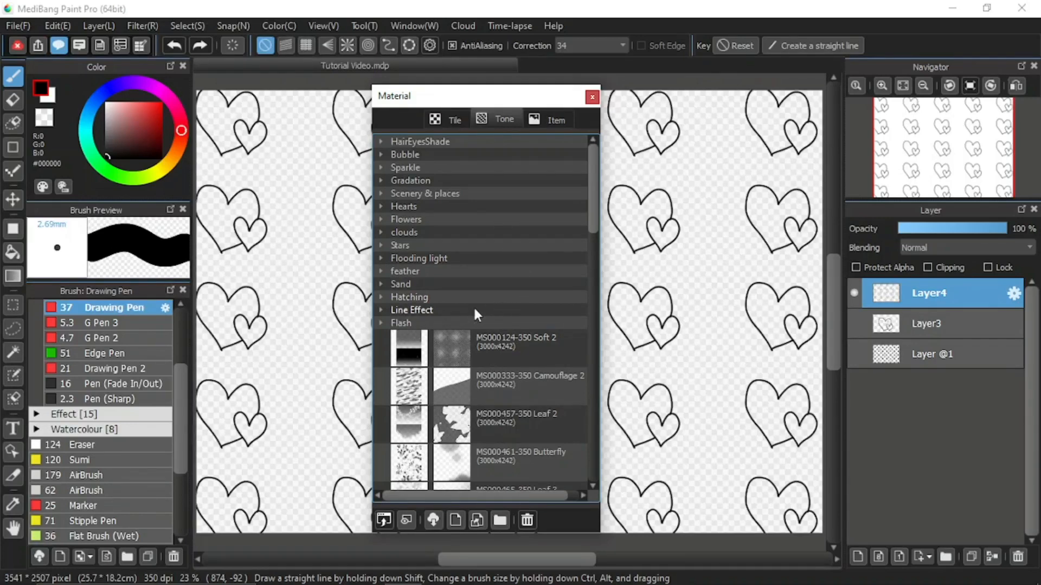
pyautogui.click(382, 219)
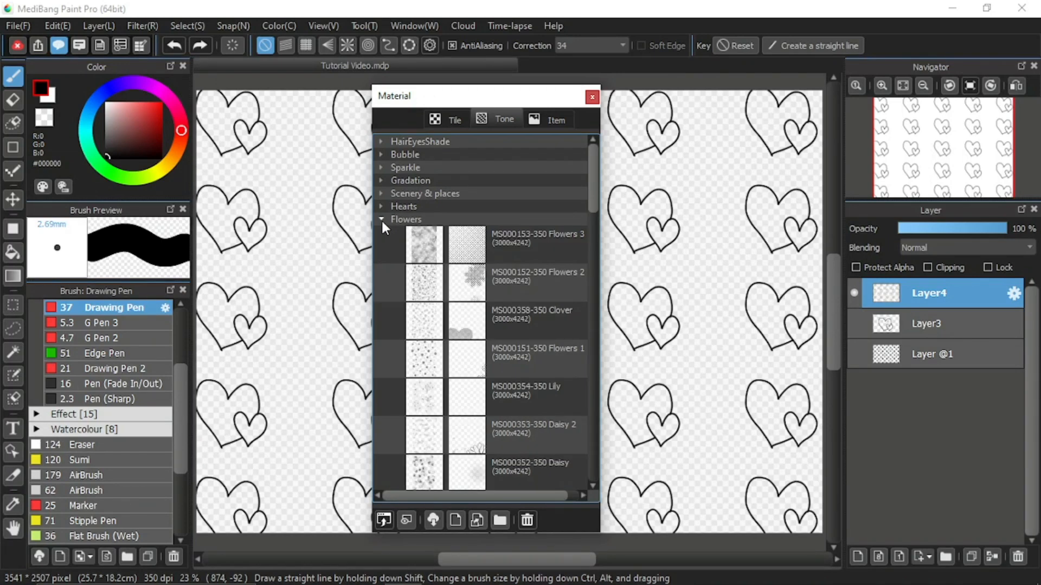